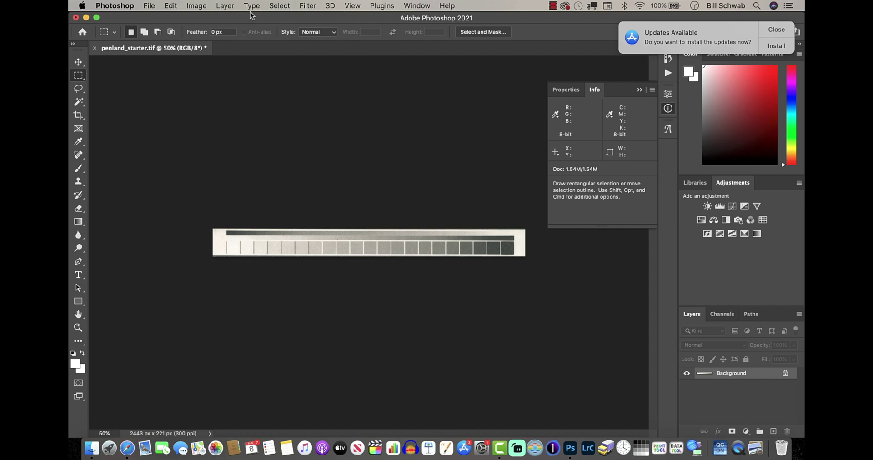
Step: Convert the penland_starter.tif scan to Grayscale mode, discarding its color information
click(201, 5)
mouse_move(206, 21)
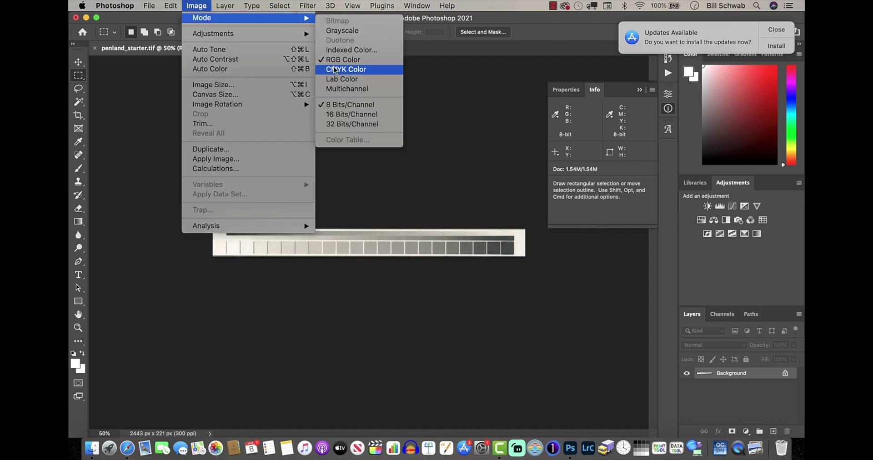
click(343, 30)
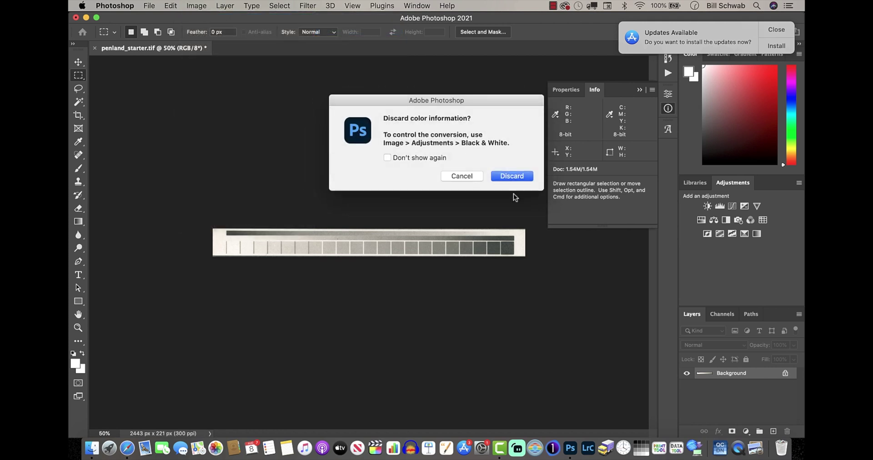
click(518, 175)
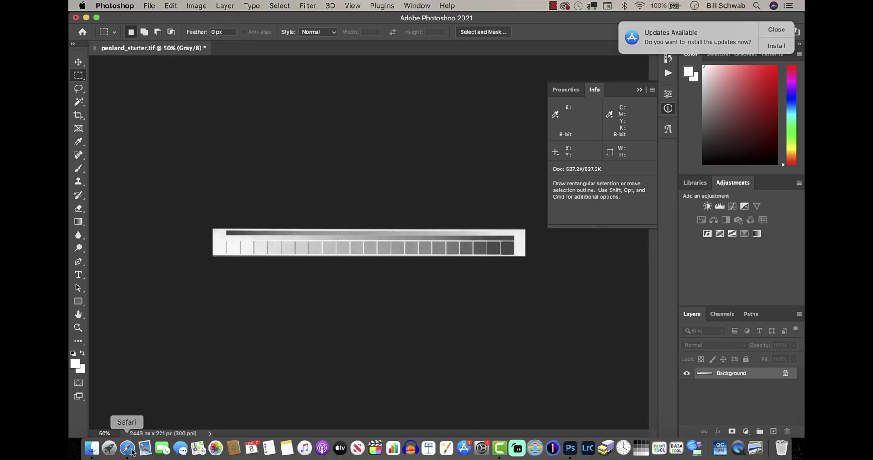
Step: In Safari, download QTR-StepWedge-Tool.zip from the Quad Tone RIP site's downloads page
click(129, 450)
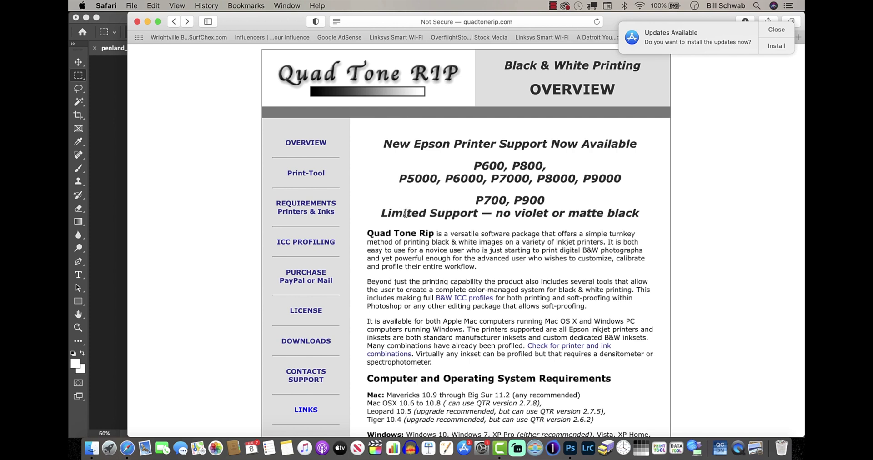
scroll(493, 239, down, 4)
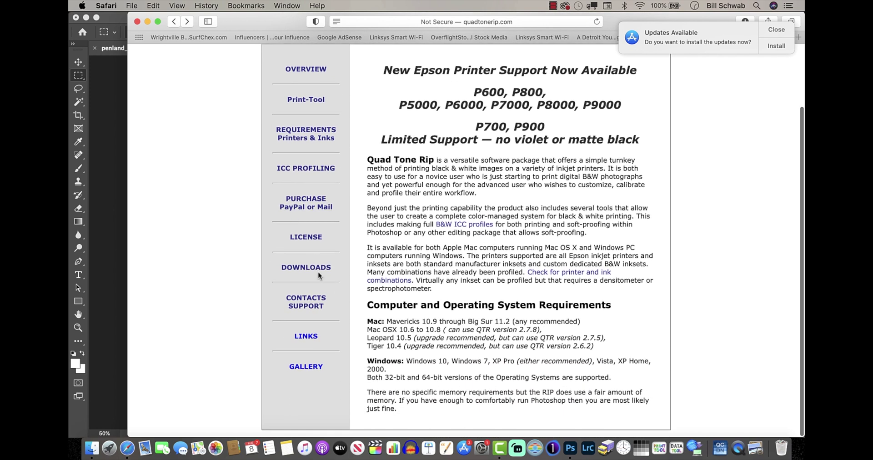
click(316, 271)
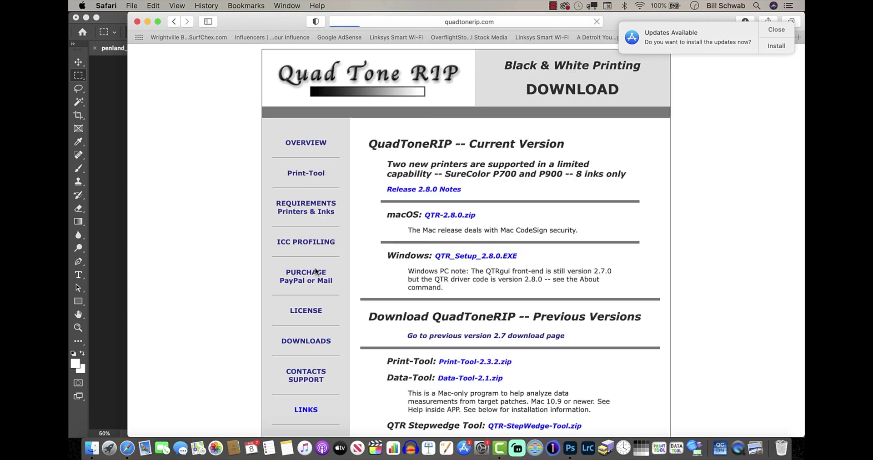
scroll(480, 306, down, 6)
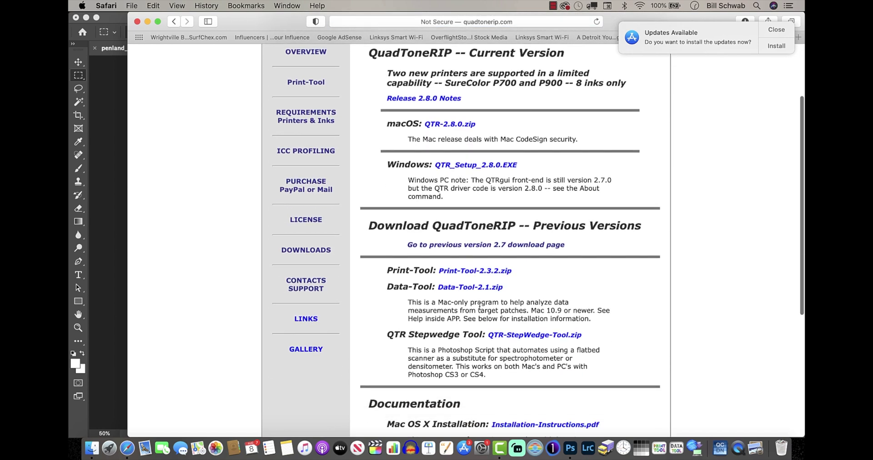
scroll(479, 306, up, 3)
scroll(477, 273, down, 9)
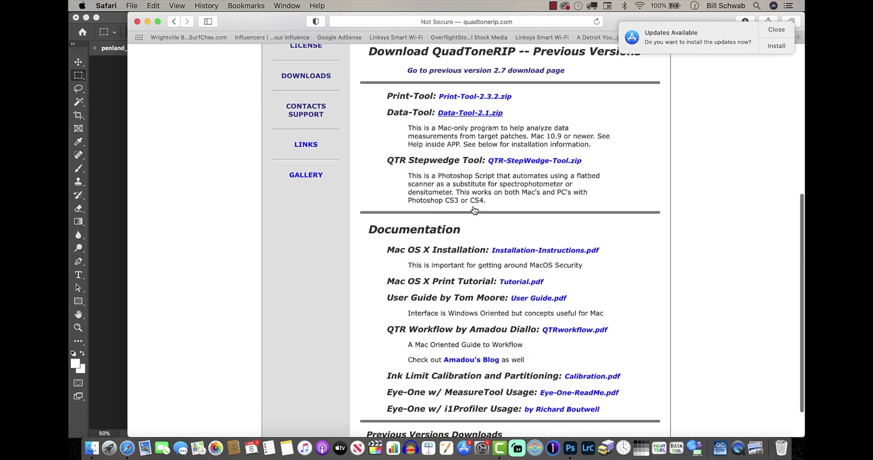
scroll(446, 186, up, 1)
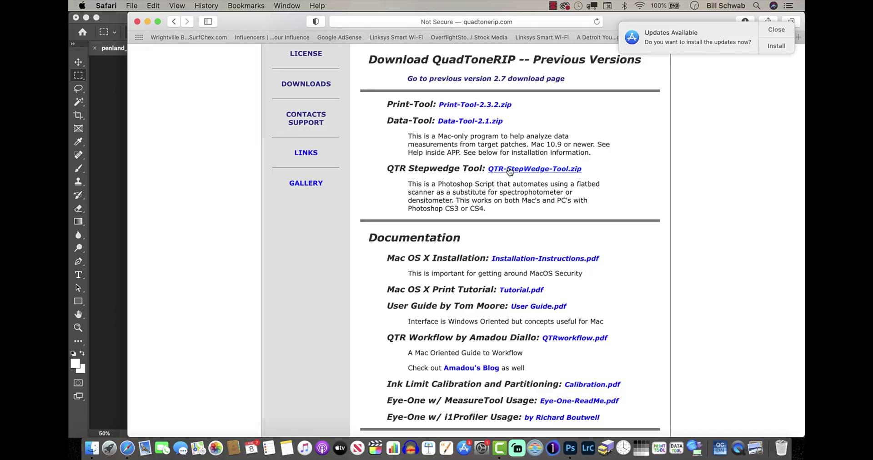
click(510, 170)
Step: In Finder, locate Step-21-gray.tif in the downloaded QTR-StepWedge-Tool folder and open it in Photoshop
click(93, 448)
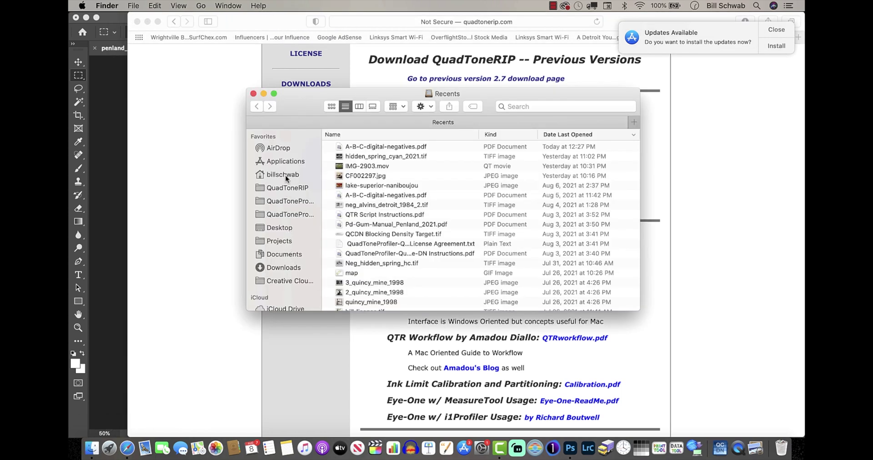
click(289, 268)
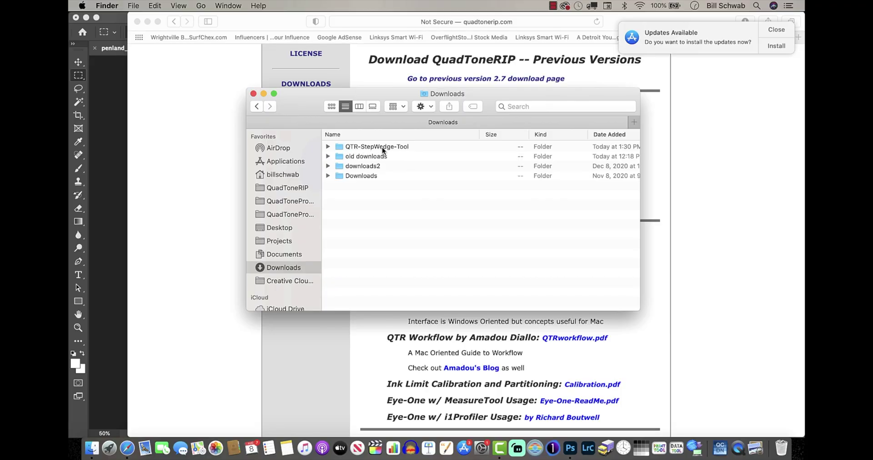
click(328, 147)
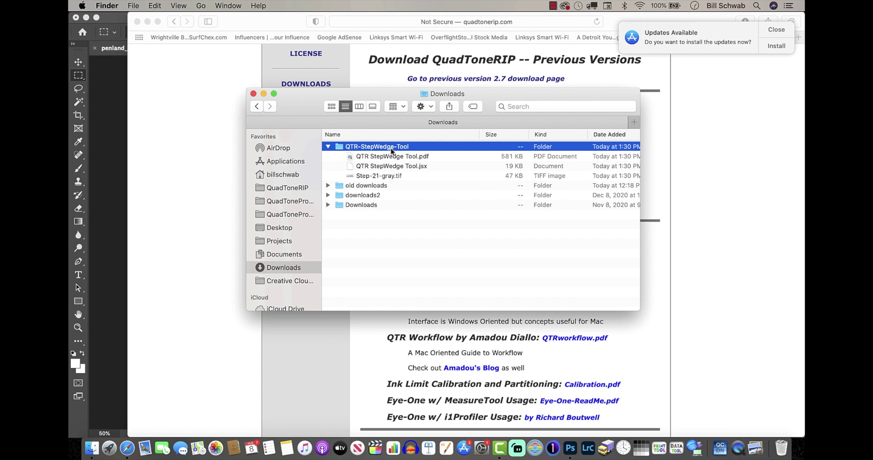
click(394, 176)
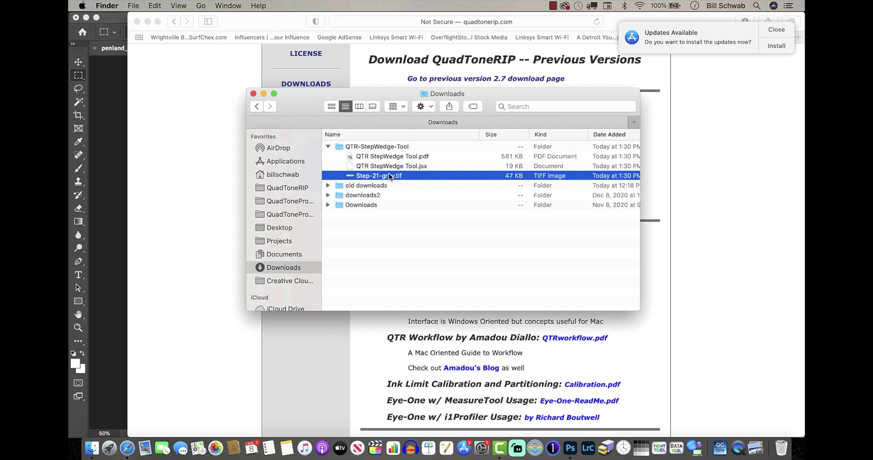
drag(392, 177, 572, 449)
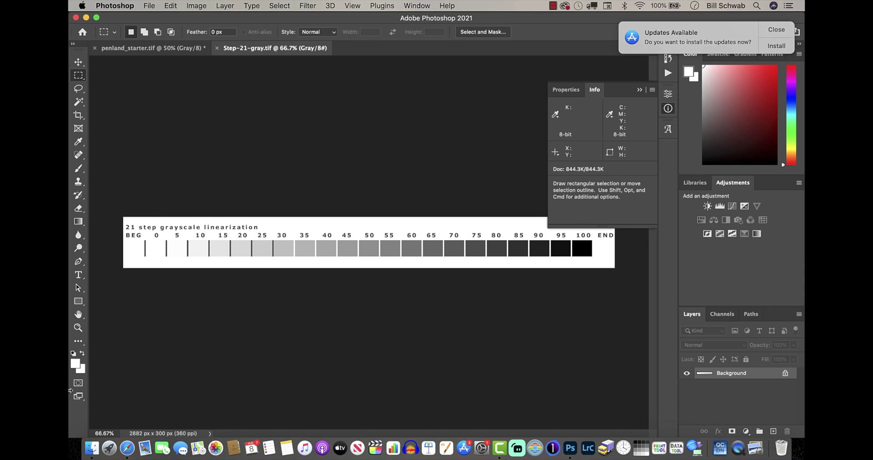
Step: In Finder, examine the Adobe Photoshop 2021 Presets > Scripts folder inside Applications for the QTR StepWedge Tool.jsx script
click(92, 452)
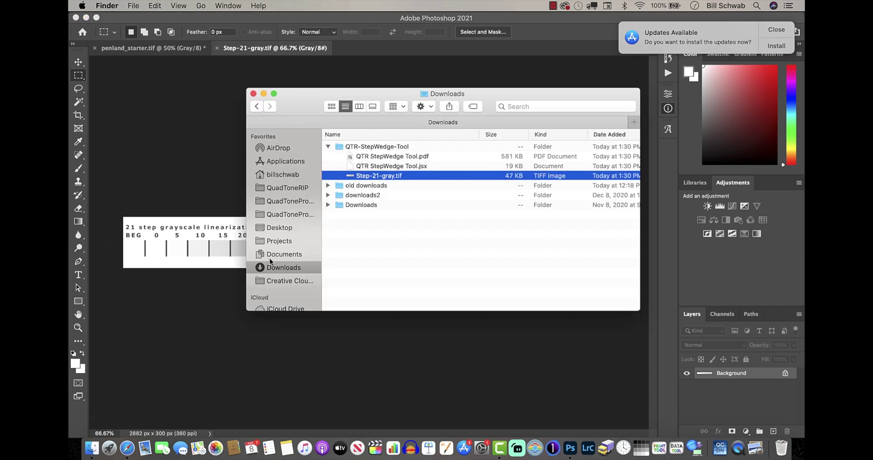
click(282, 162)
scroll(383, 193, up, 10)
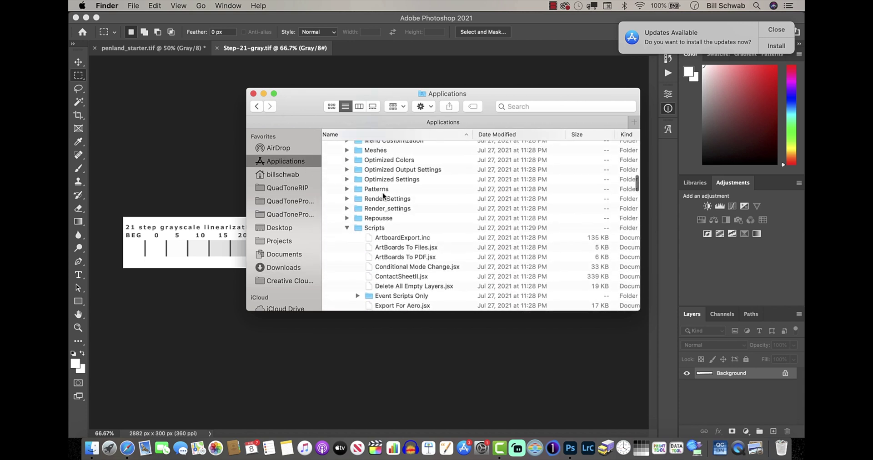
scroll(383, 194, up, 15)
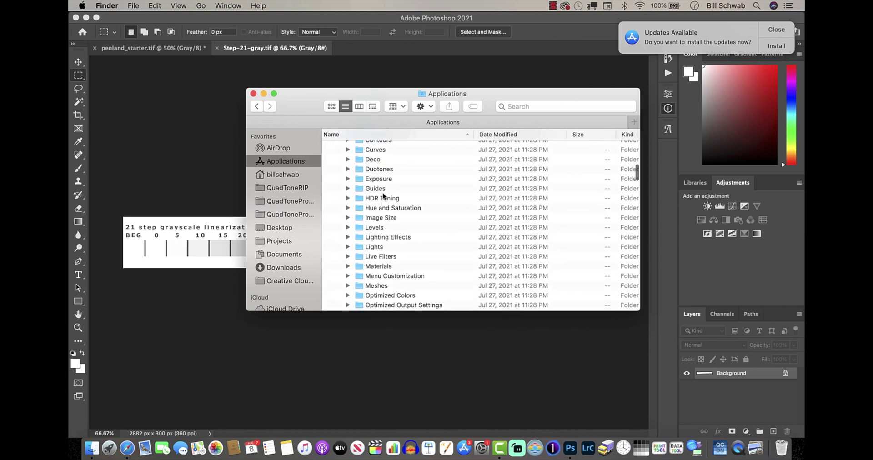
scroll(383, 194, up, 2)
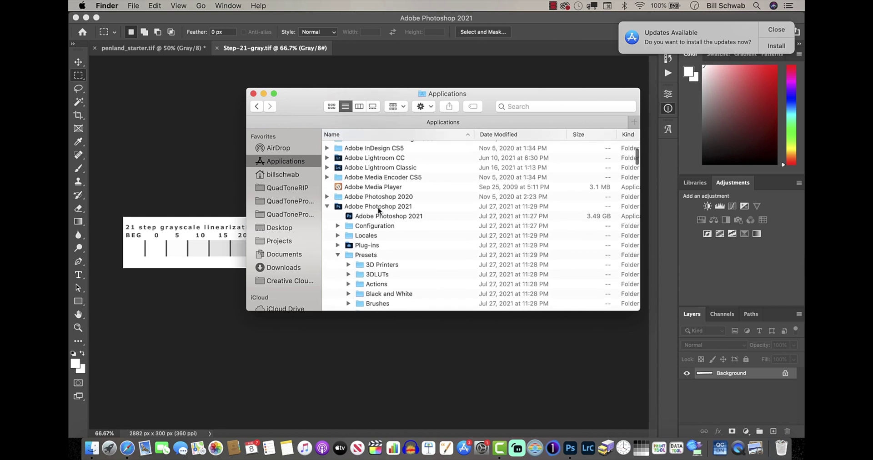
scroll(389, 222, down, 5)
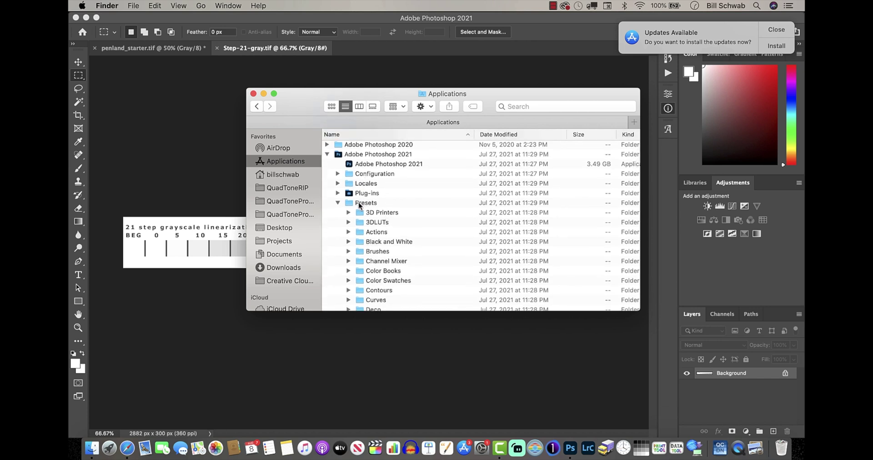
scroll(359, 205, down, 10)
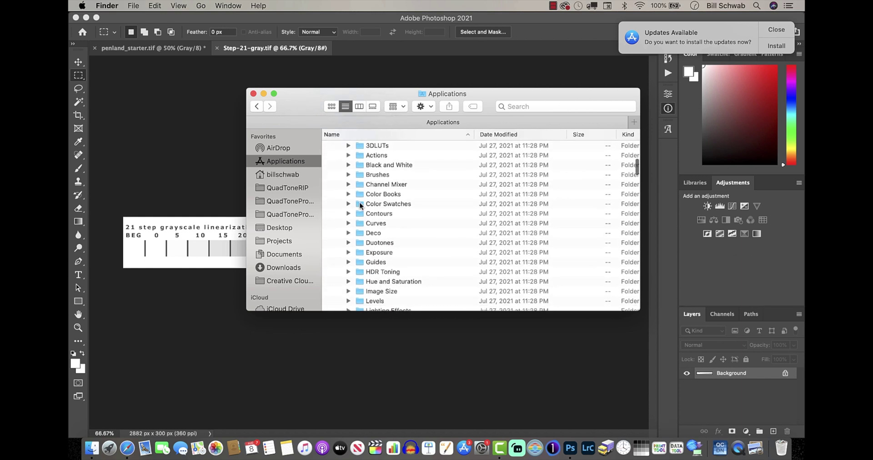
scroll(360, 206, down, 5)
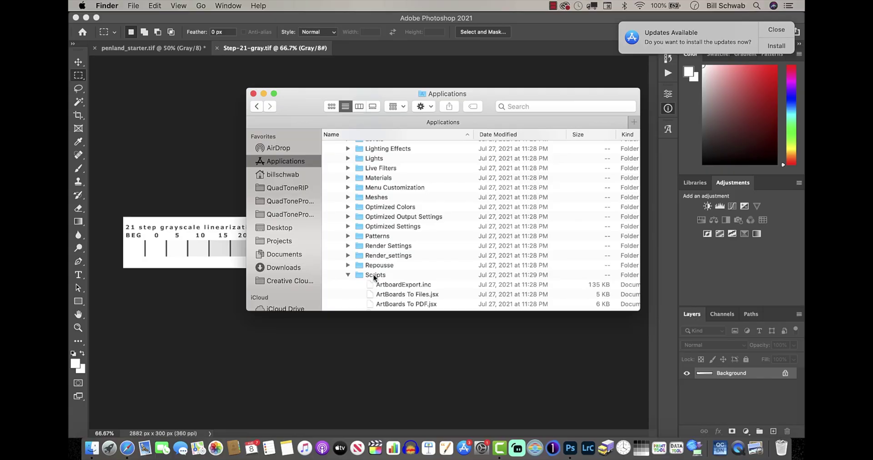
scroll(373, 276, down, 5)
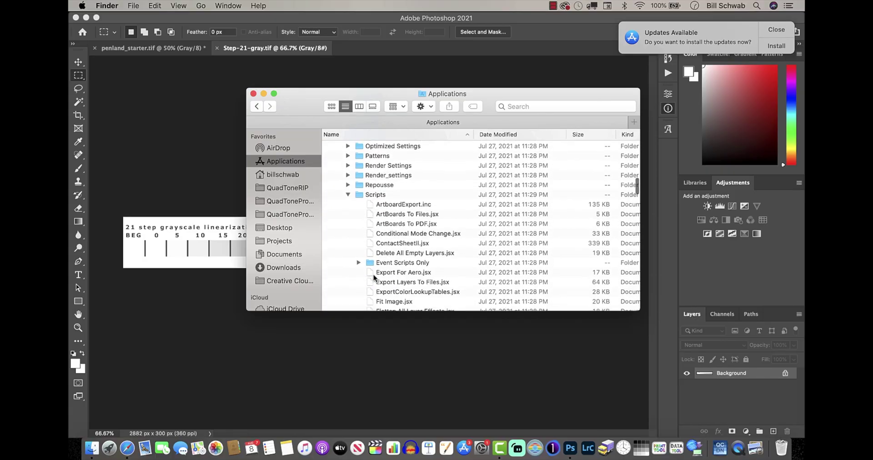
scroll(373, 276, down, 10)
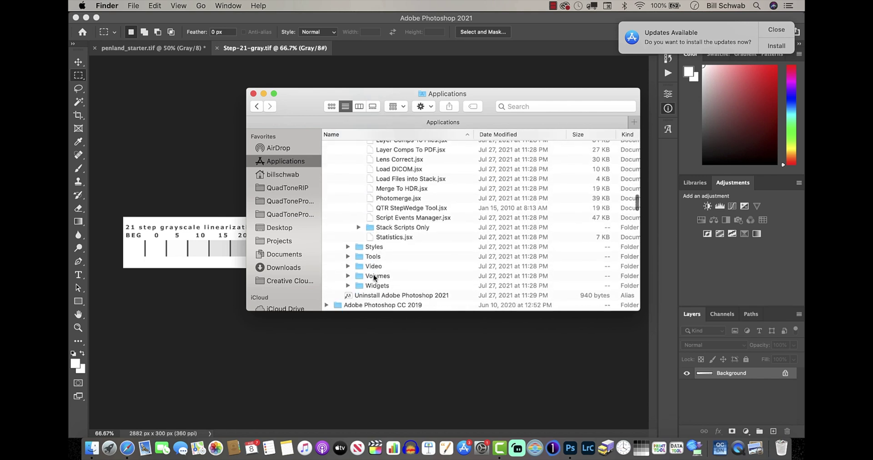
scroll(373, 276, up, 2)
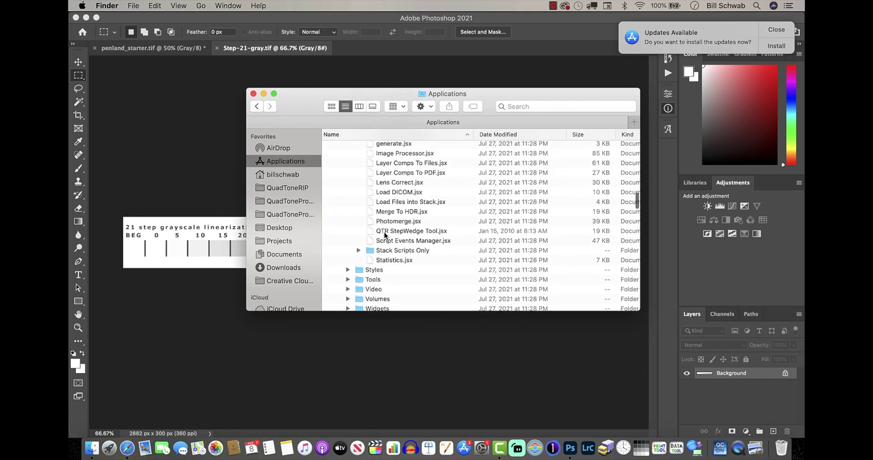
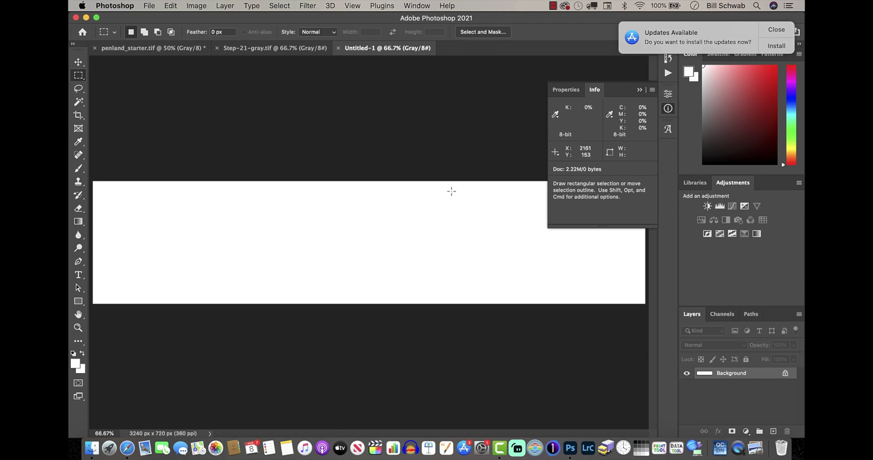
Step: Select the entire Step-21-gray.tif image in Photoshop and copy it
click(254, 47)
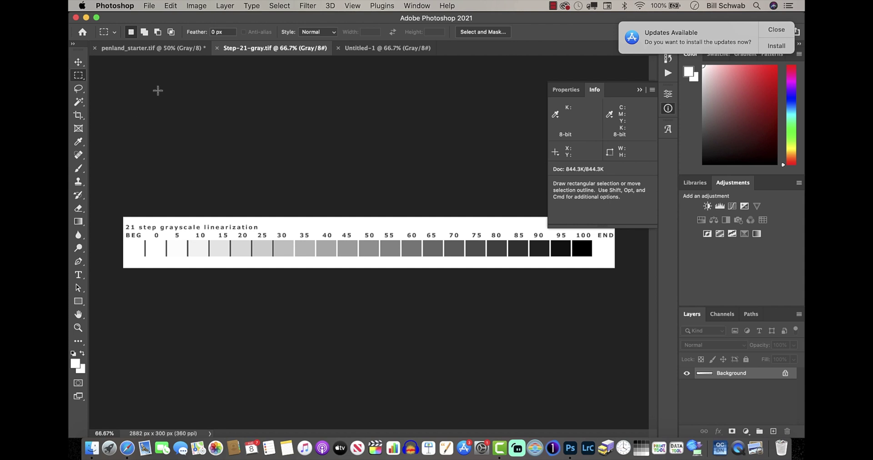
click(285, 6)
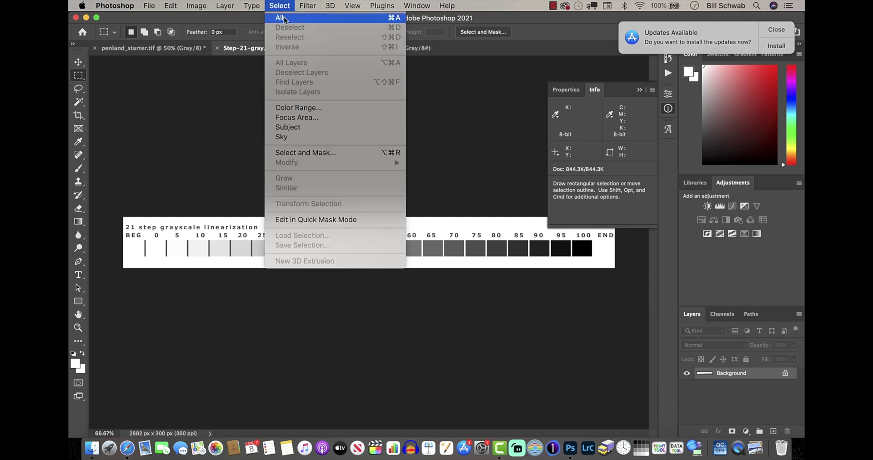
click(284, 18)
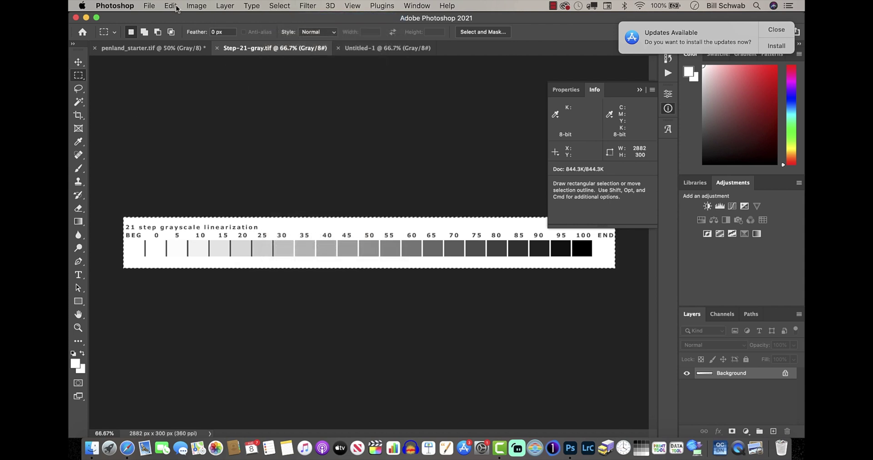
click(172, 6)
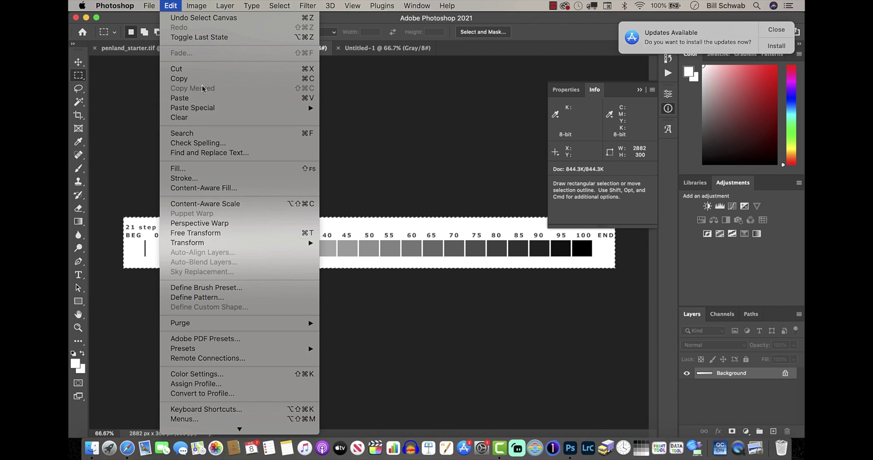
click(201, 80)
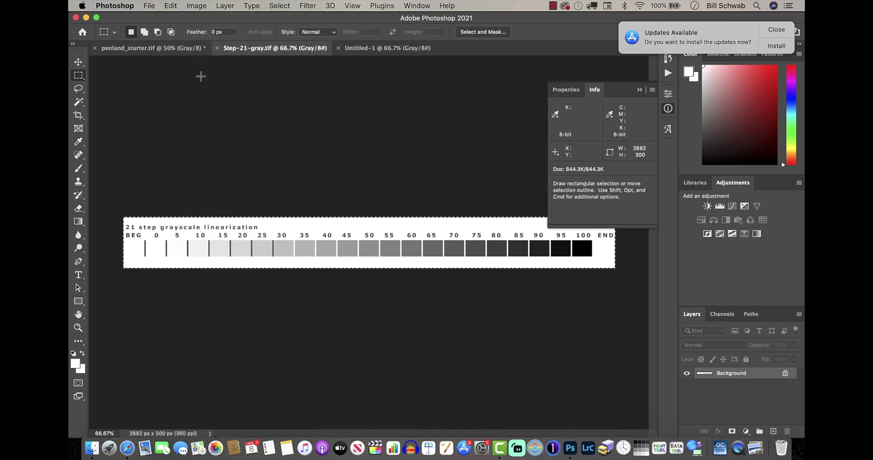
Step: Paste the copied step wedge into the blank Untitled-1 document and move it up near the canvas's upper edge
click(374, 54)
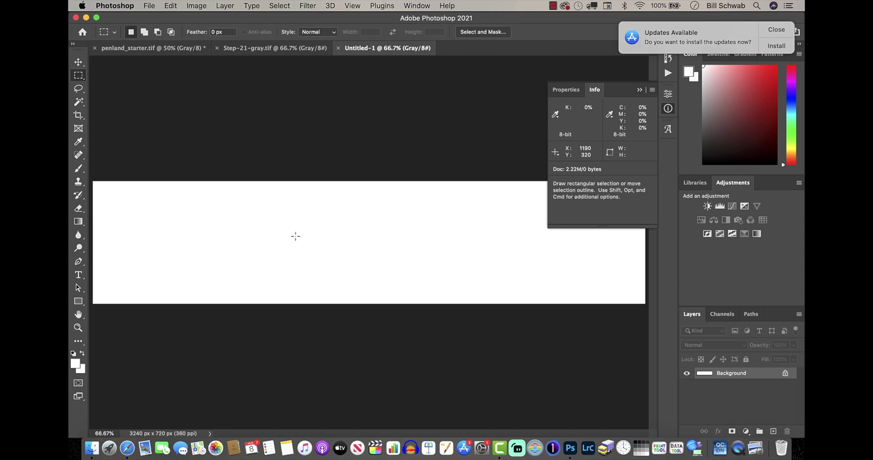
key(super+v)
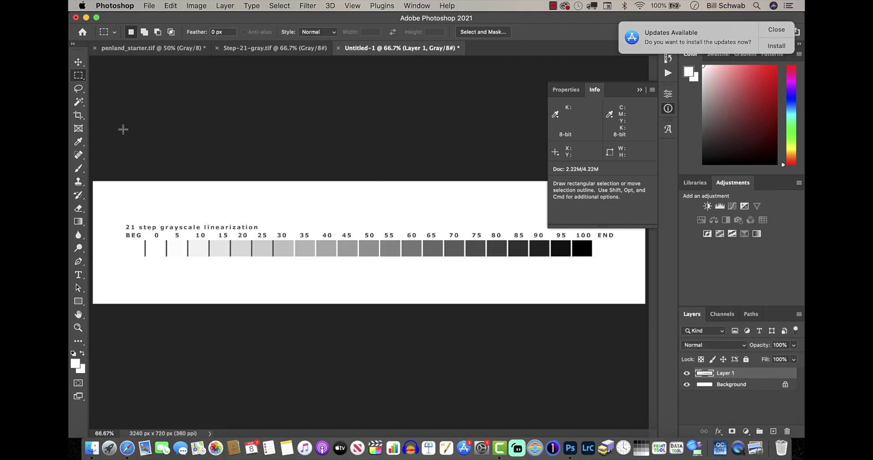
click(78, 62)
drag(288, 256, 286, 231)
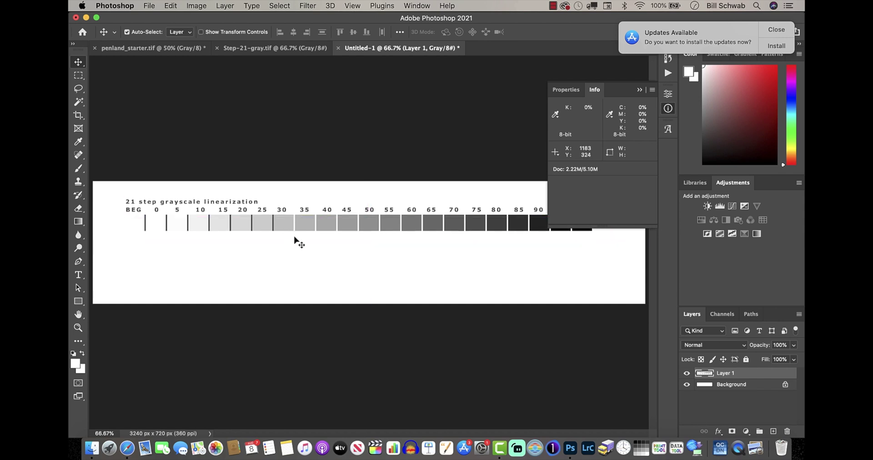
Step: Select the entire penland_starter.tif scan and copy it
click(190, 47)
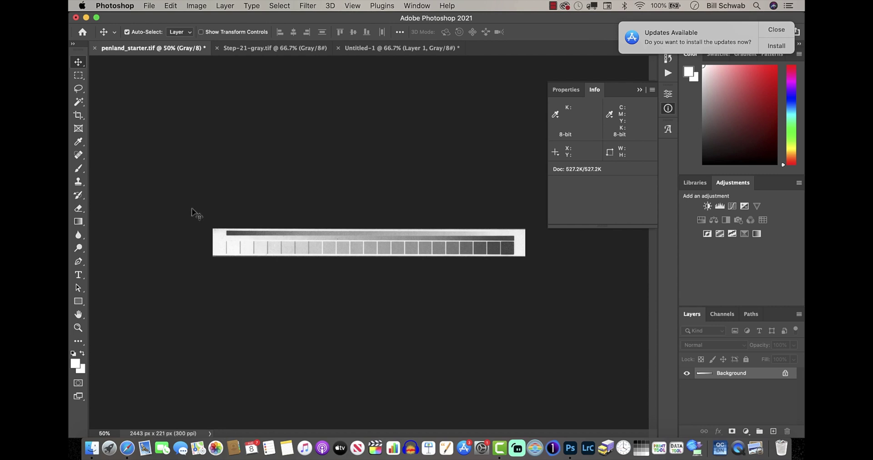
click(279, 6)
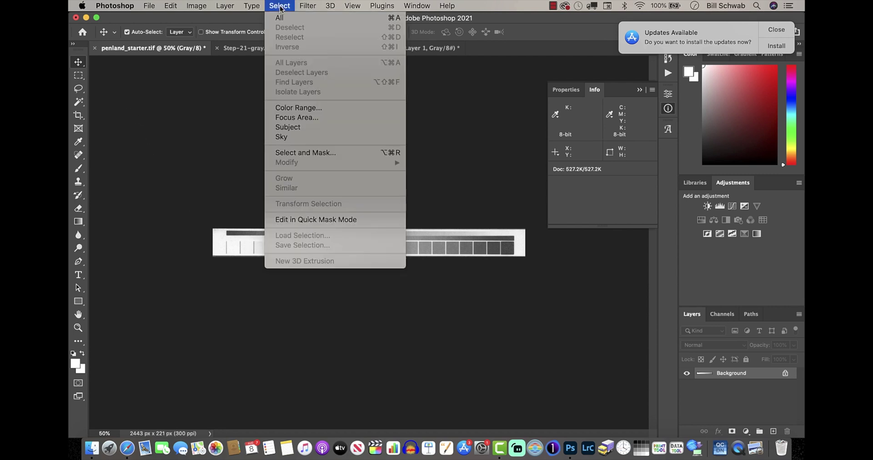
click(288, 20)
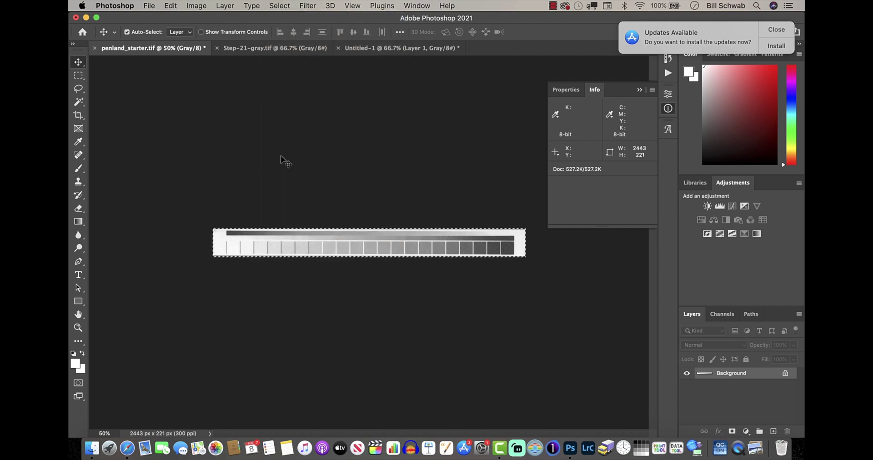
click(173, 6)
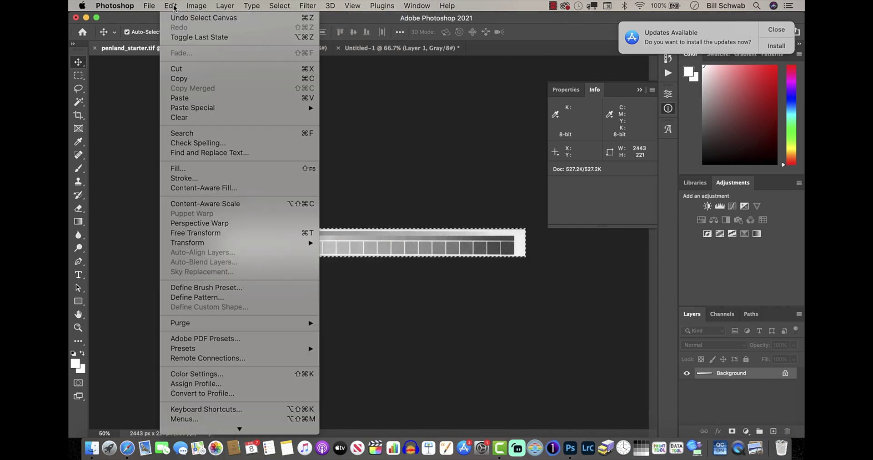
click(182, 76)
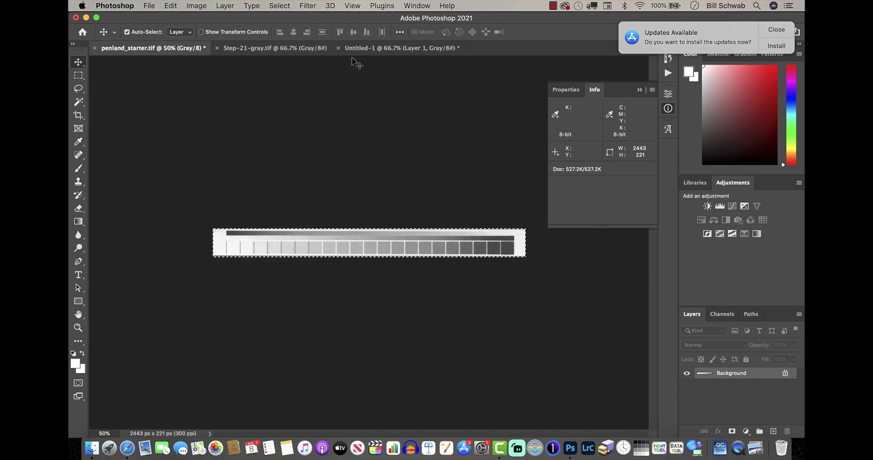
Step: Paste the copied scan into Untitled-1, position it below the reference step wedge, and flatten the image
click(383, 48)
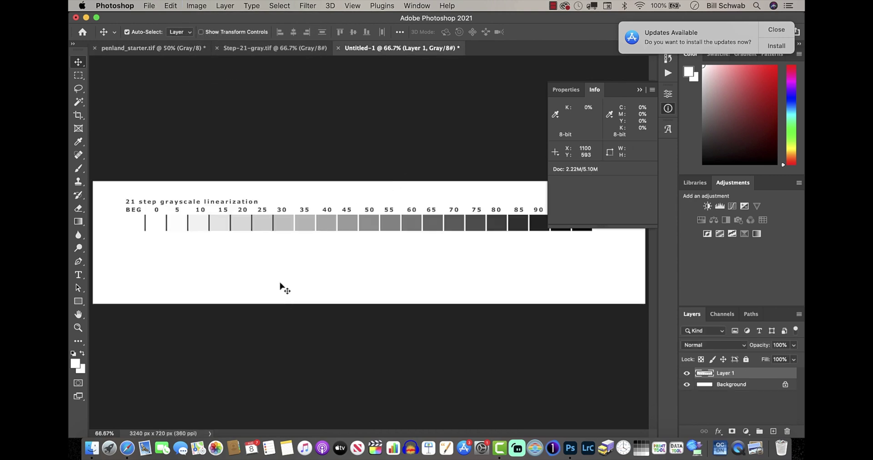
key(super+v)
drag(300, 248, 300, 269)
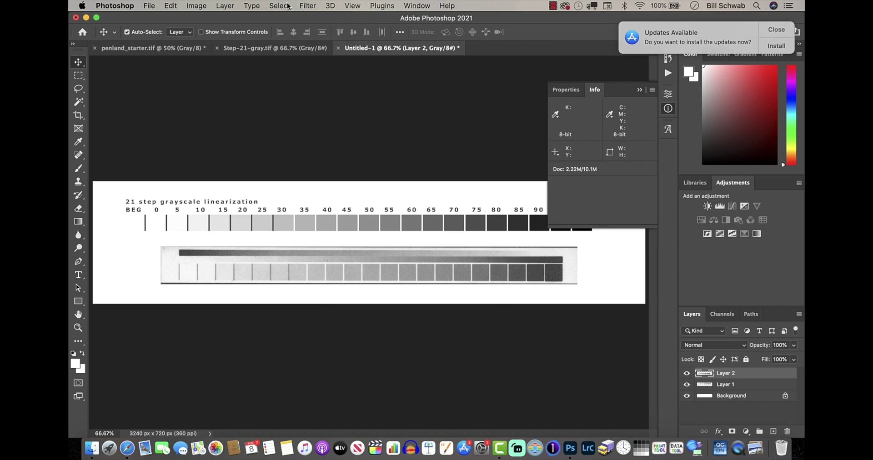
click(229, 6)
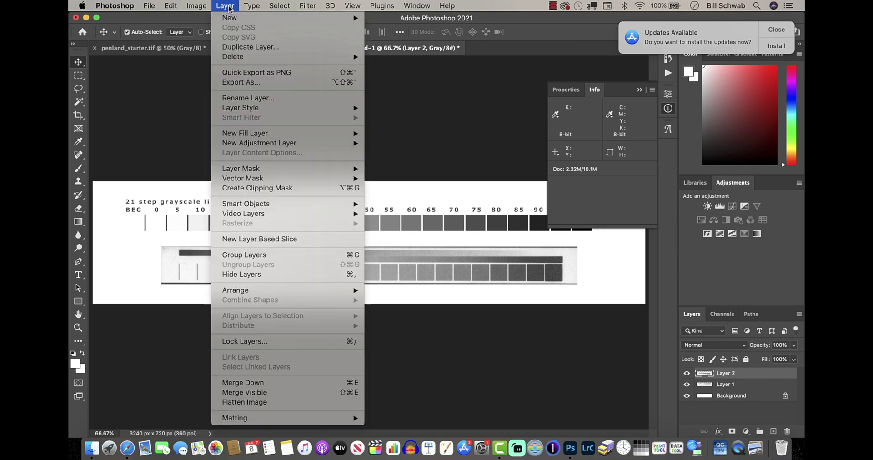
click(289, 403)
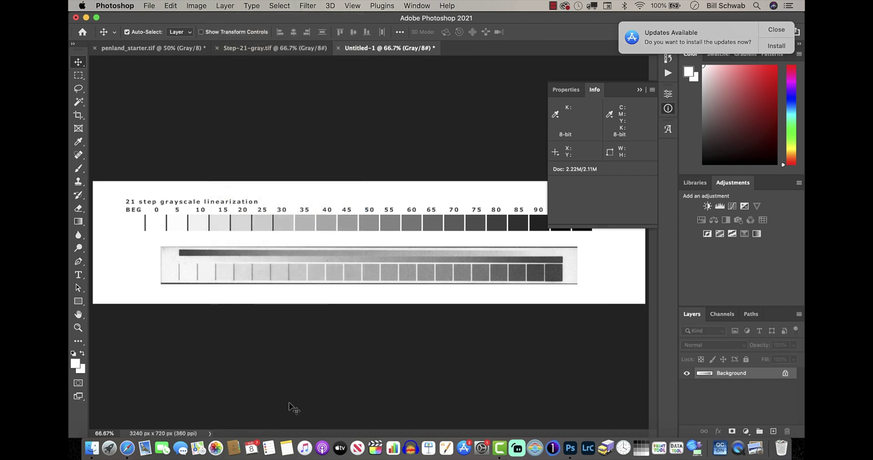
Step: Begin saving the combined image and create a "step wedge scans" folder inside Downloads > QTR-StepWedge-Tool as the destination
click(150, 6)
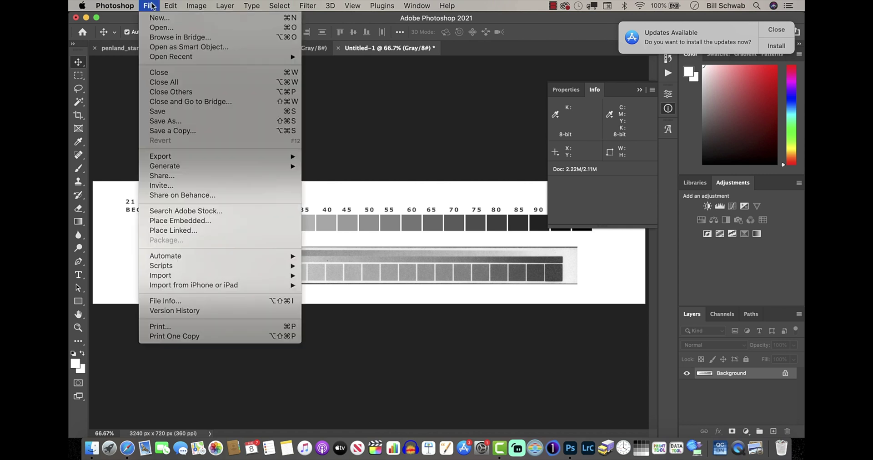
click(192, 124)
click(259, 242)
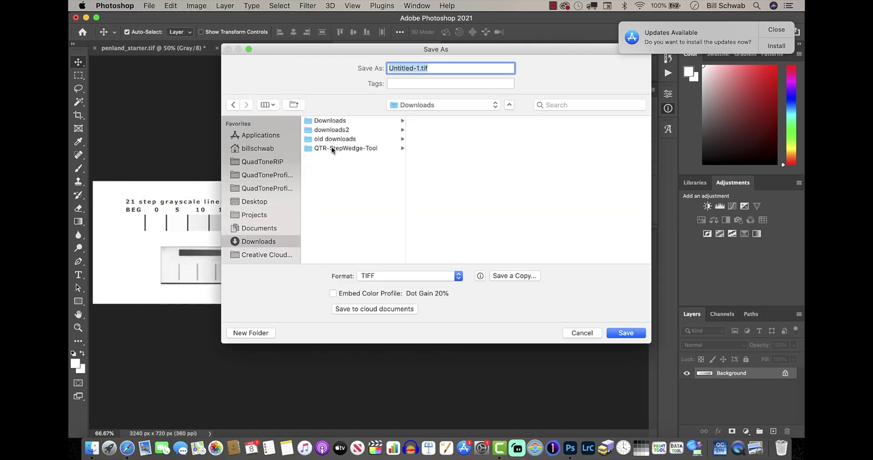
click(348, 149)
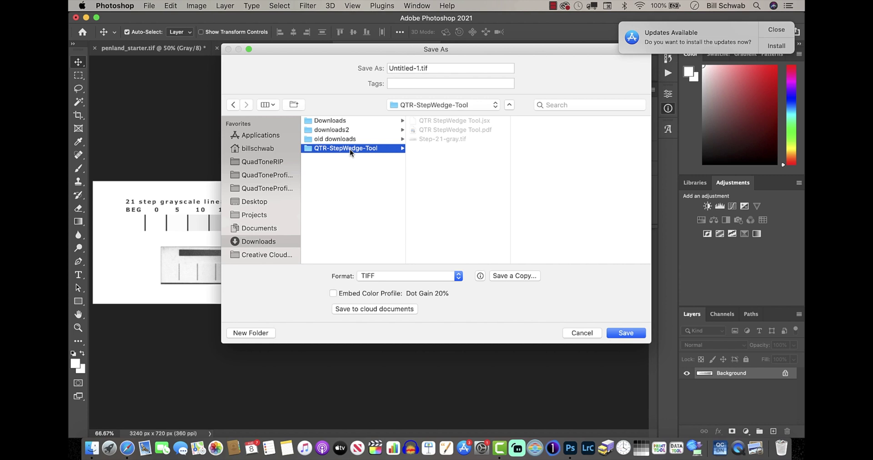
click(250, 333)
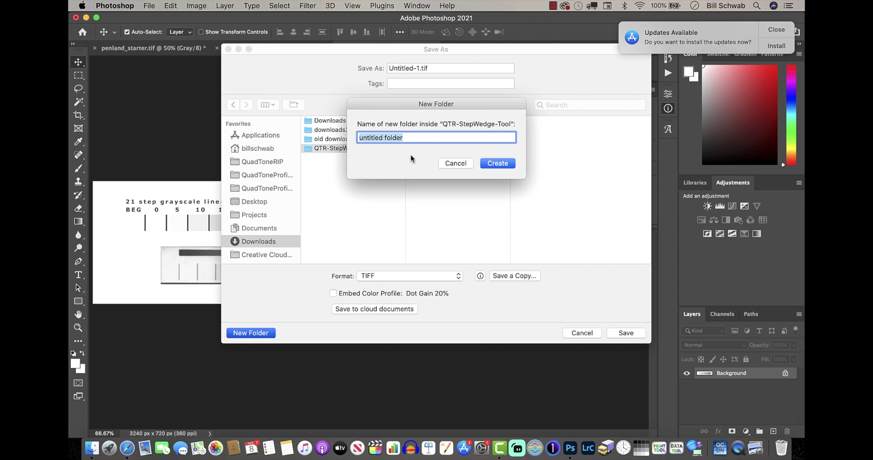
text(st)
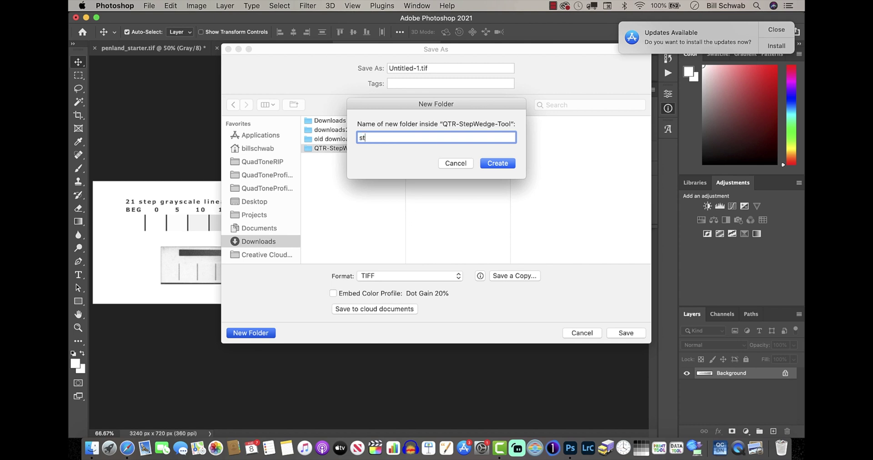
text(ep wed)
key(Return)
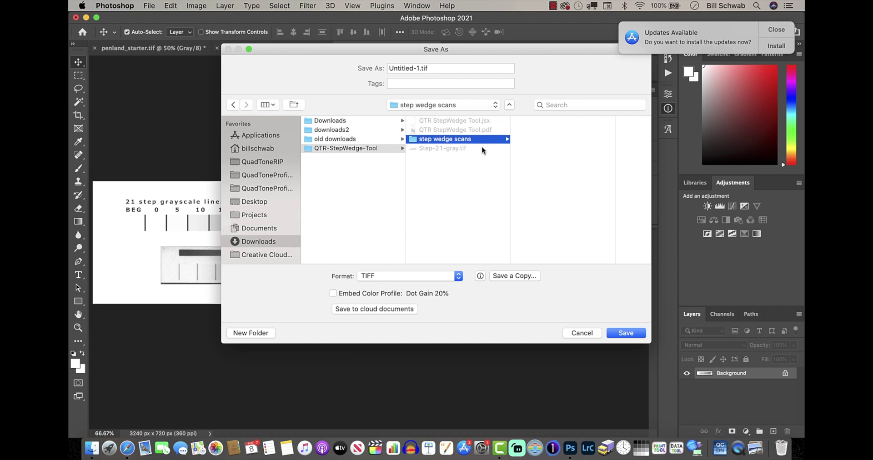
Step: Name the file step_1.tif and save it as a TIFF with no image compression
click(418, 68)
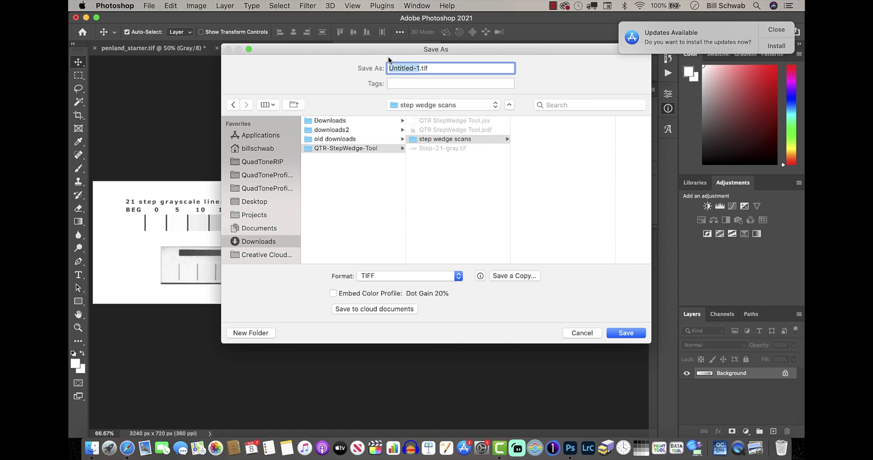
text(step_)
click(630, 337)
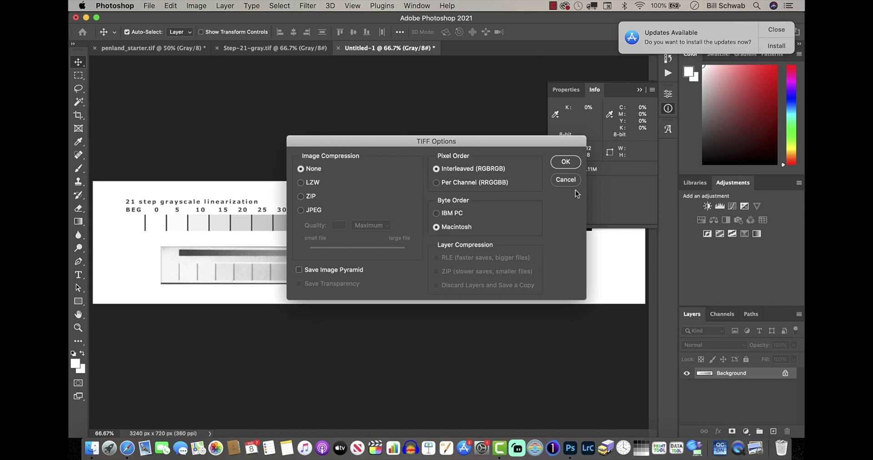
click(570, 163)
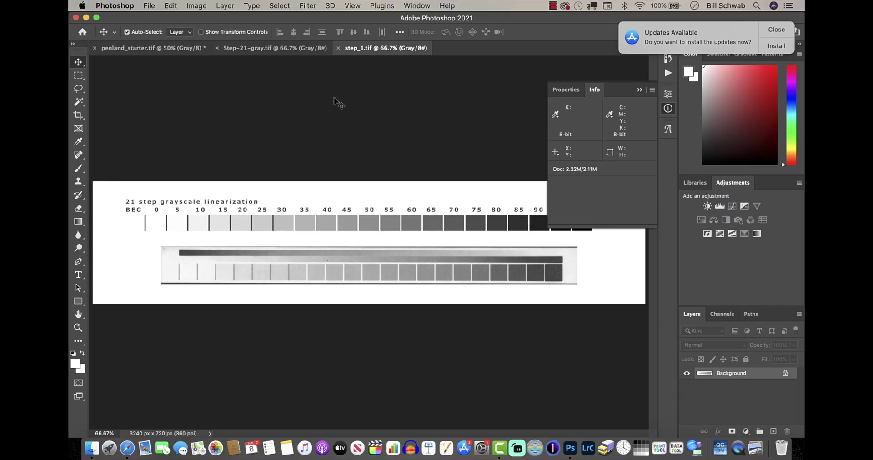
Step: Collapse the Info panel and marquee-select a strip about 2613 × 45 px across the reference patches from 0 to 100
click(79, 76)
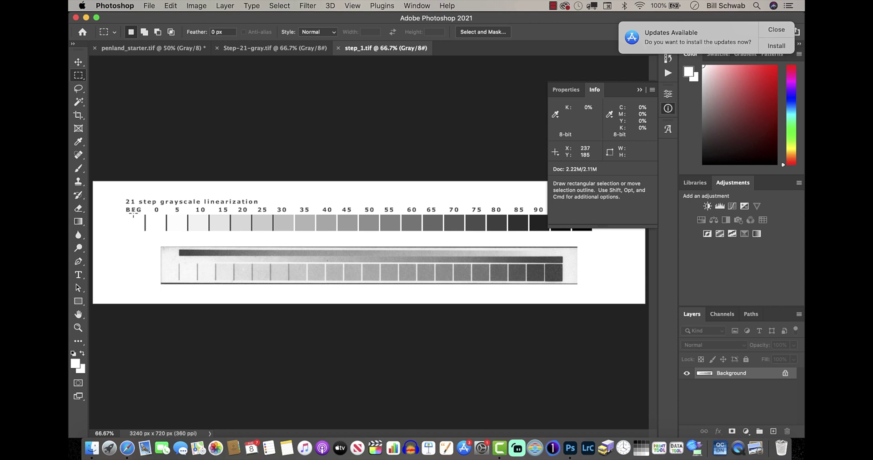
click(640, 89)
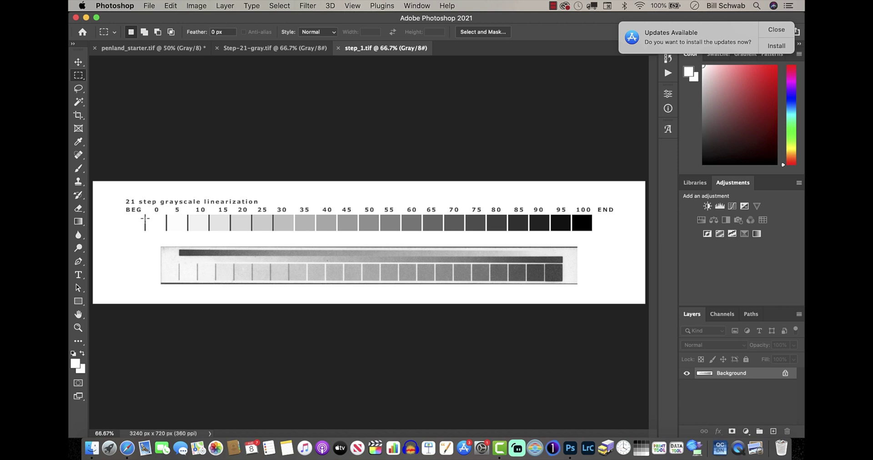
drag(208, 223, 592, 226)
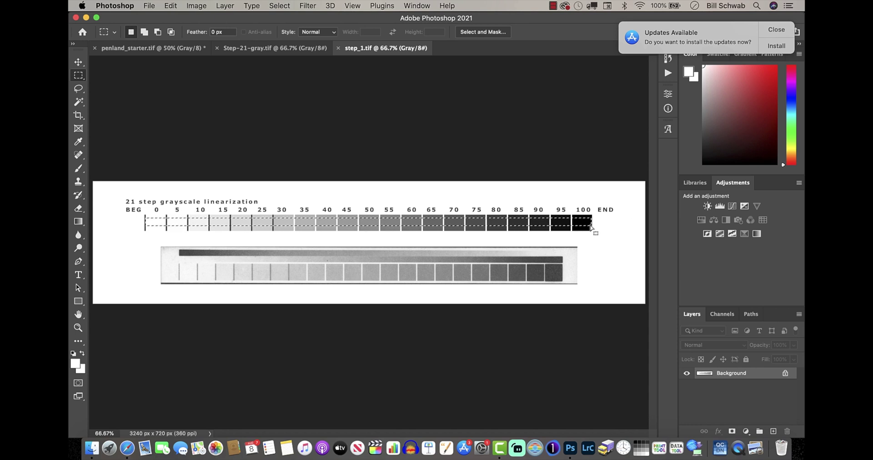
Step: Run the QTR StepWedge Tool script and calibrate with 21 steps, using Lab 97, 54 and 11 for steps 0, 10 and 20
click(150, 7)
mouse_move(203, 269)
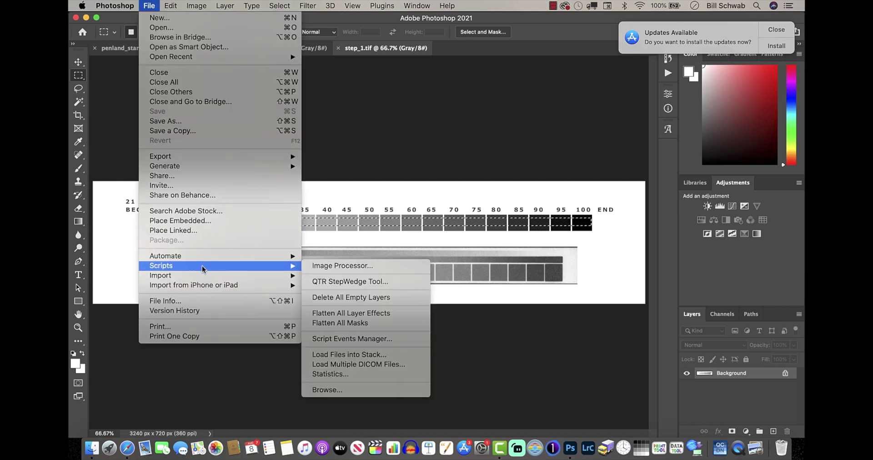
mouse_move(273, 256)
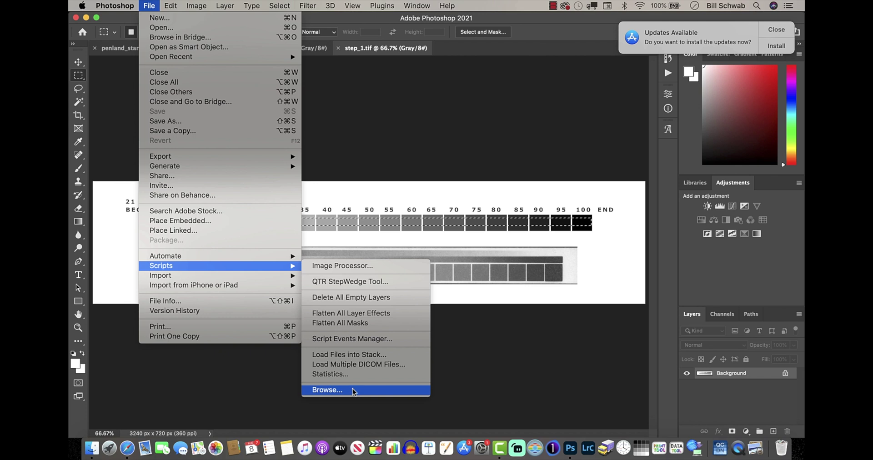
click(366, 283)
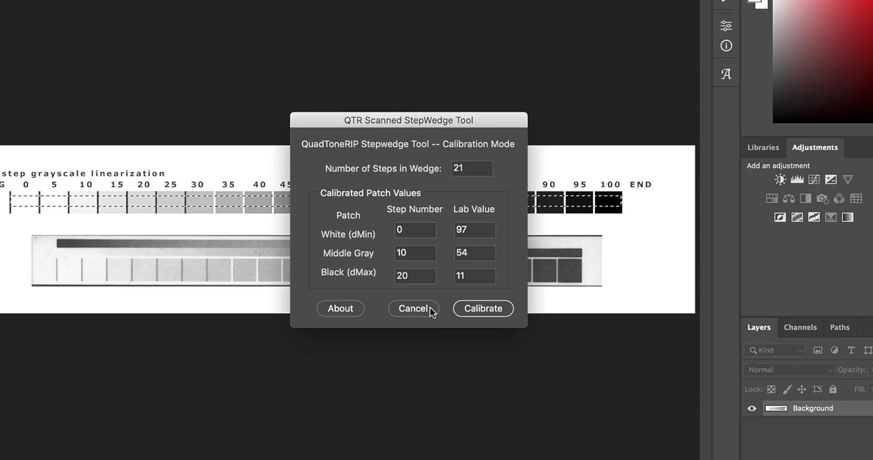
double_click(460, 168)
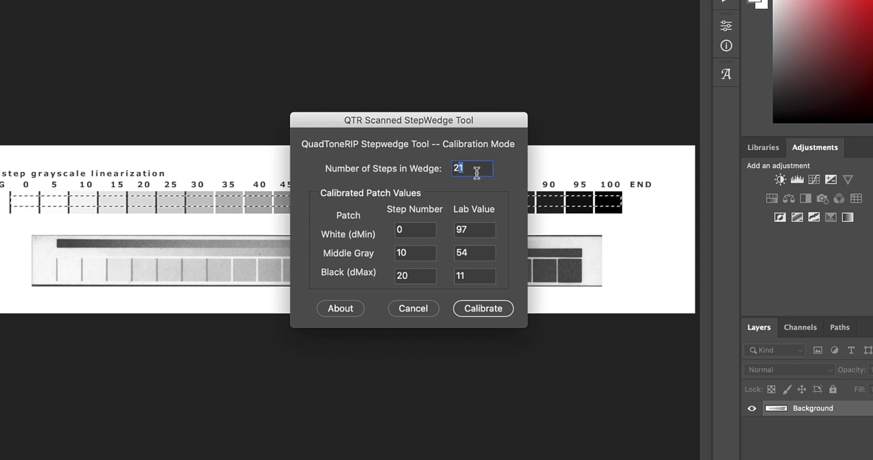
text(20)
key(BackSpace)
text(1)
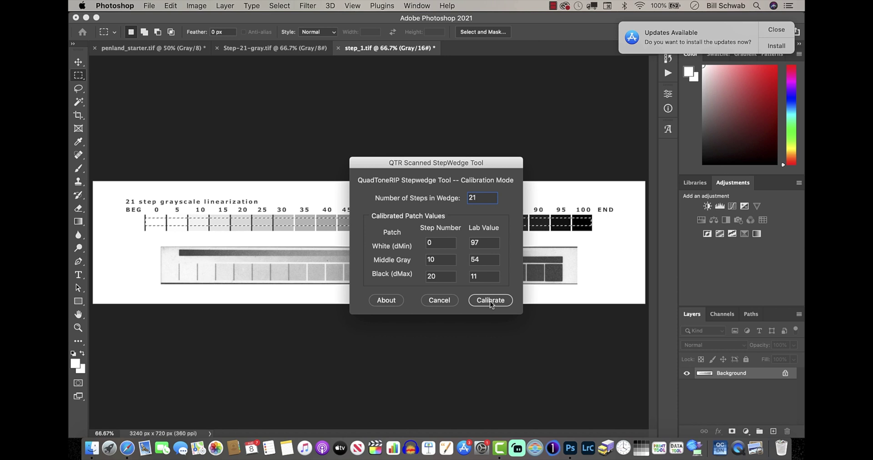
click(490, 300)
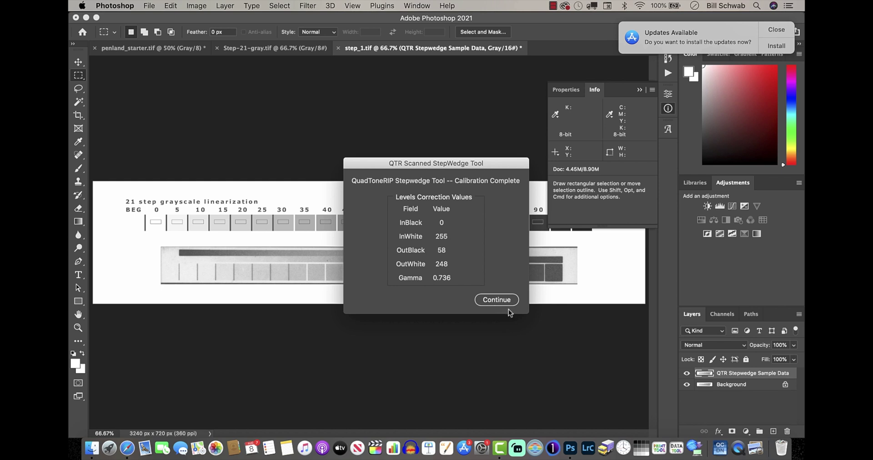
click(503, 300)
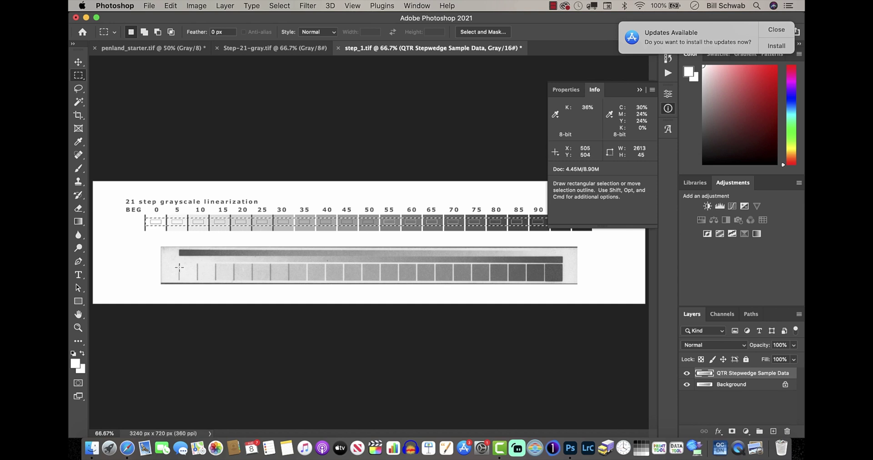
Step: Marquee-select a strip about 2244 × 65 px across the scanned wedge's patches and read its 21 steps with the QTR StepWedge Tool
drag(179, 265, 562, 278)
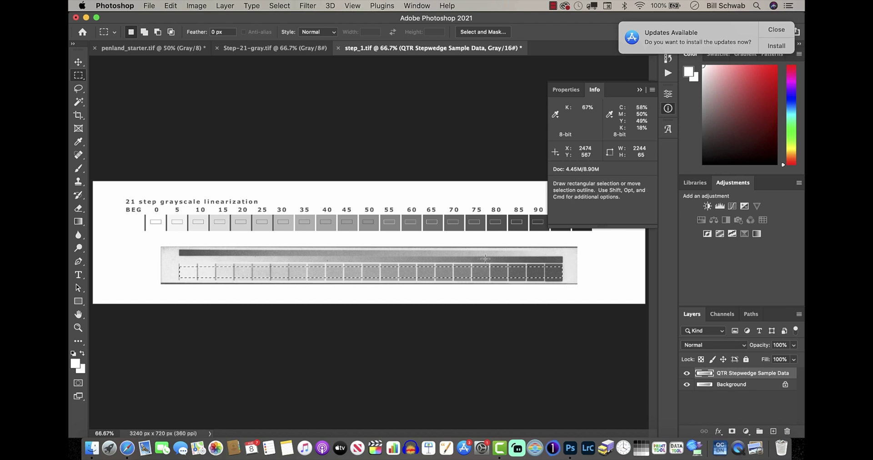
click(149, 7)
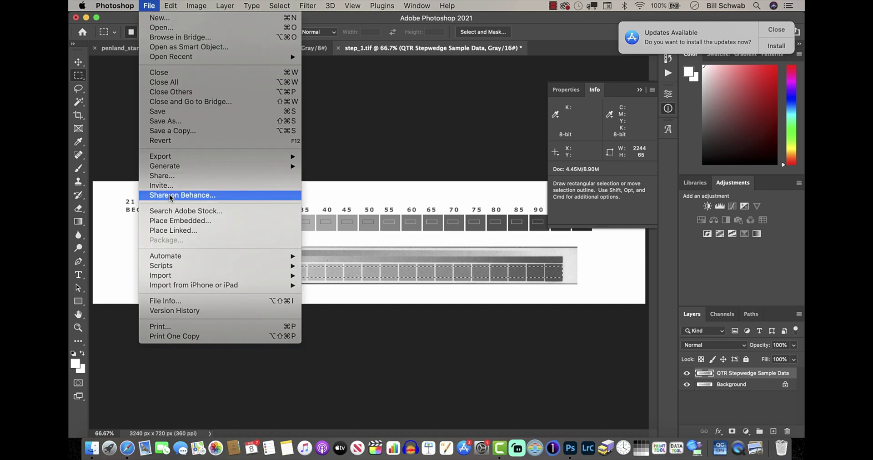
mouse_move(184, 268)
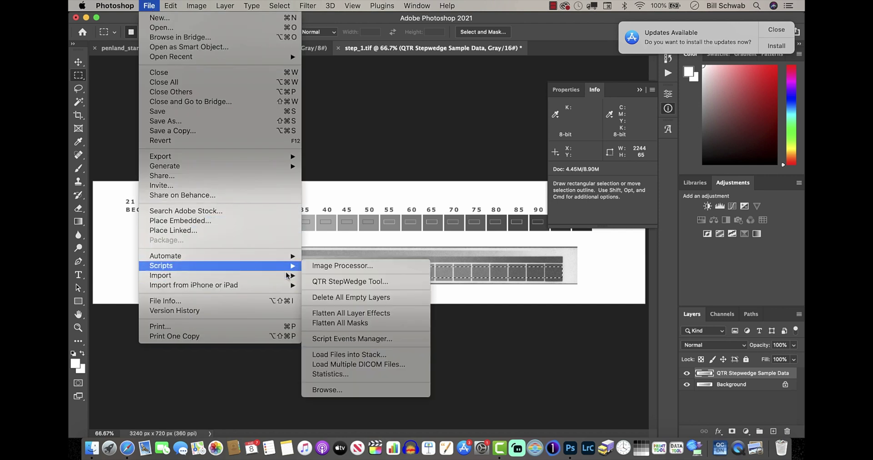
click(350, 282)
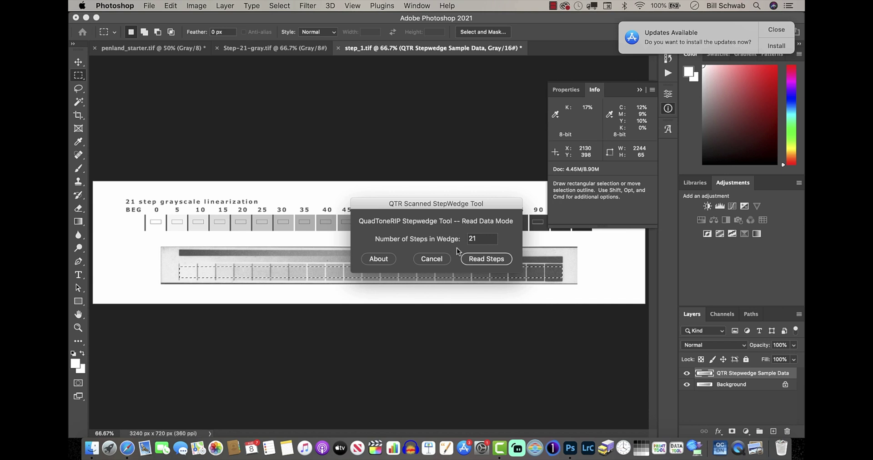
click(486, 259)
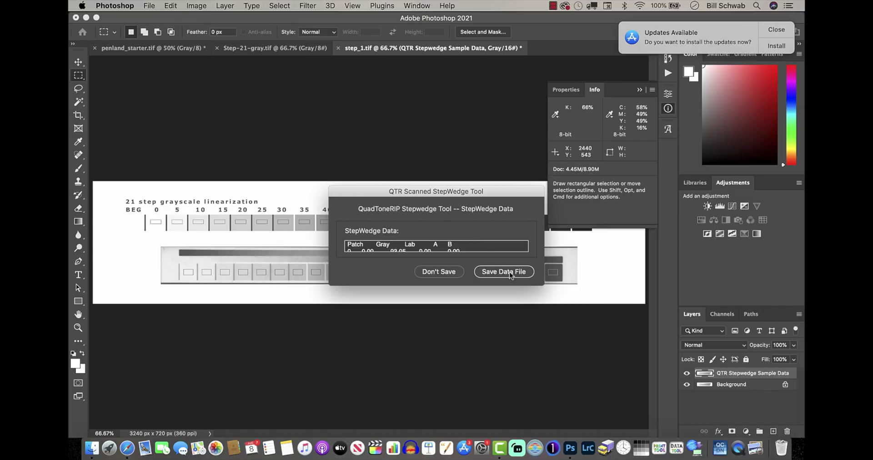
Step: Save the wedge readings as step_1.txt in a new folder named "data text" inside QTR-StepWedge-Tool
click(511, 275)
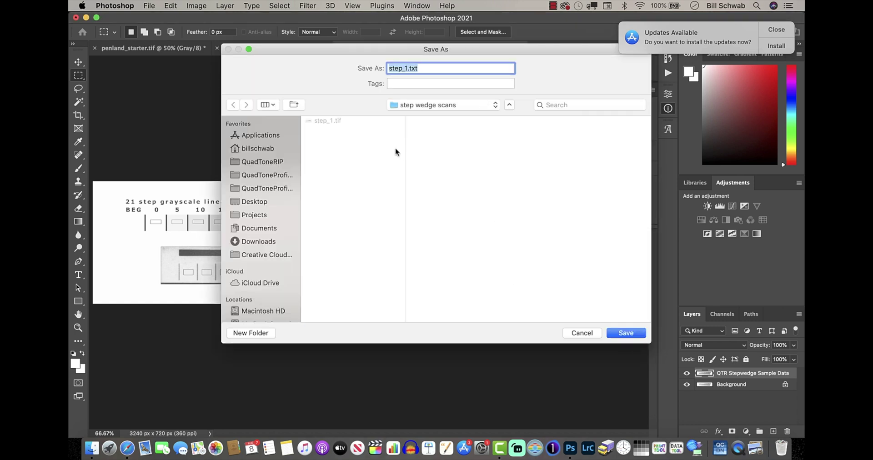
click(497, 105)
click(490, 116)
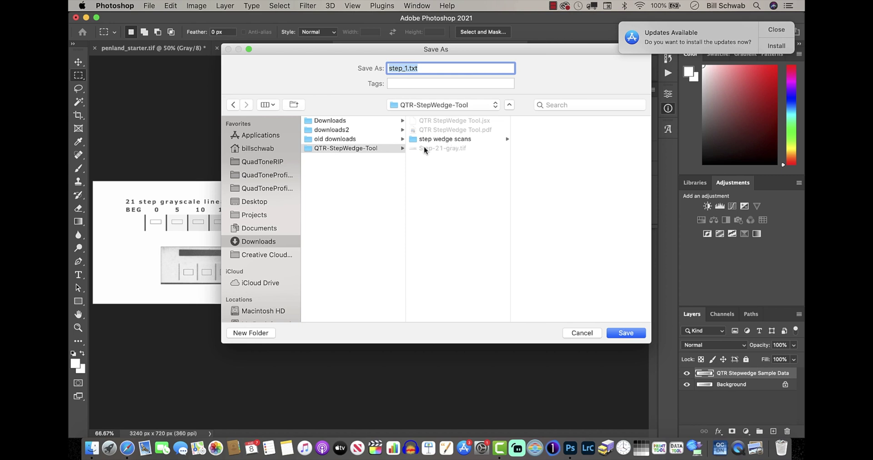
click(266, 333)
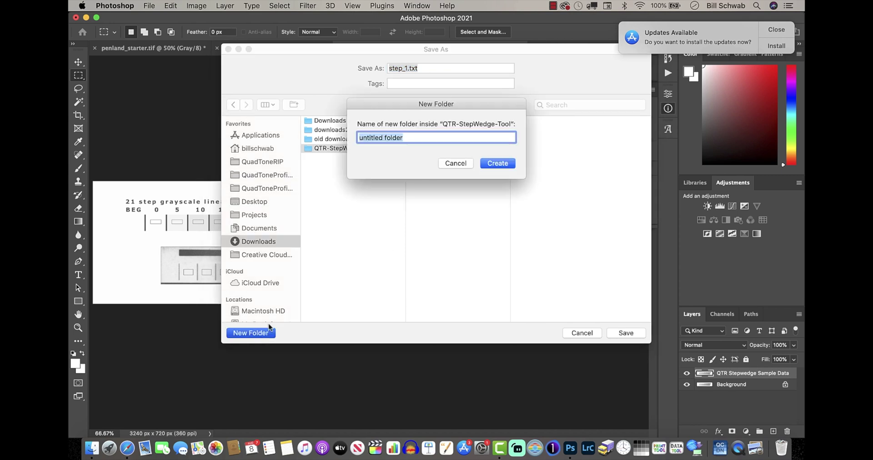
text(data text)
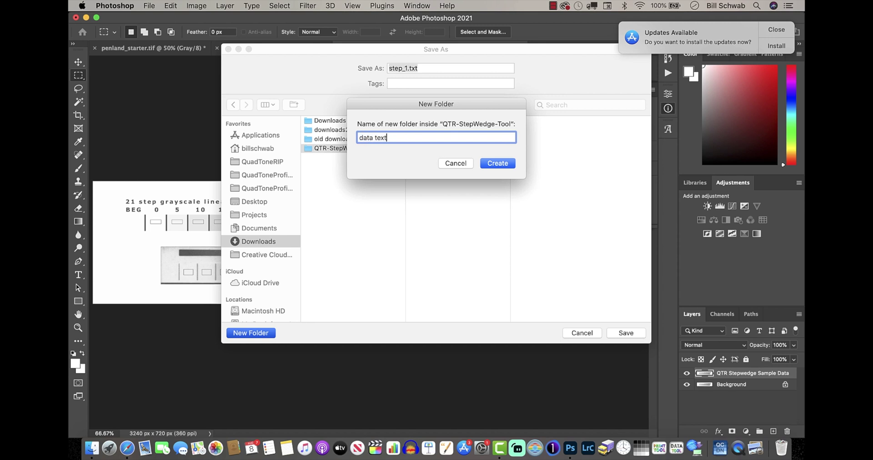
click(499, 164)
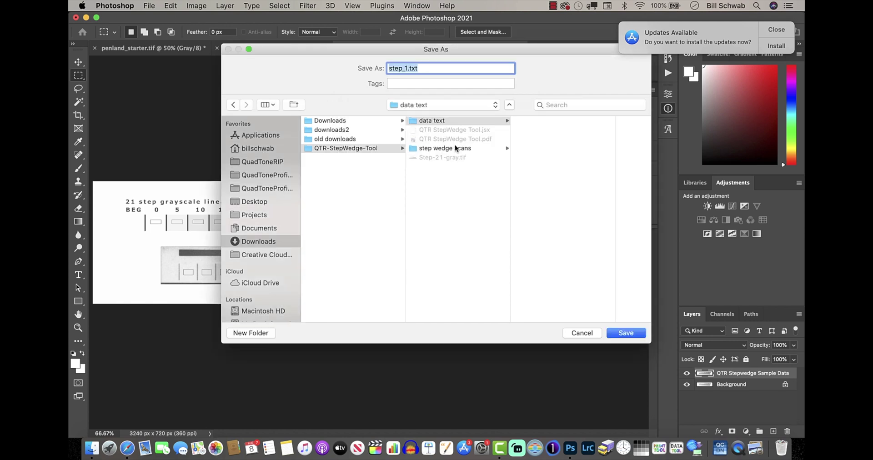
click(458, 122)
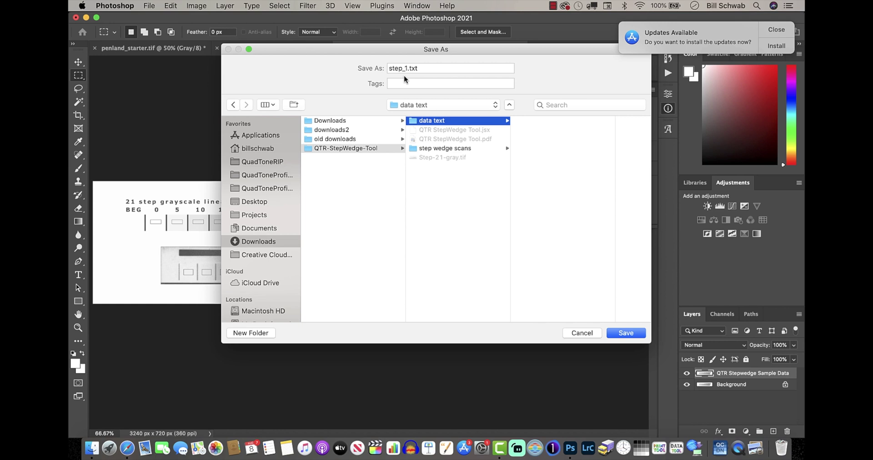
click(626, 334)
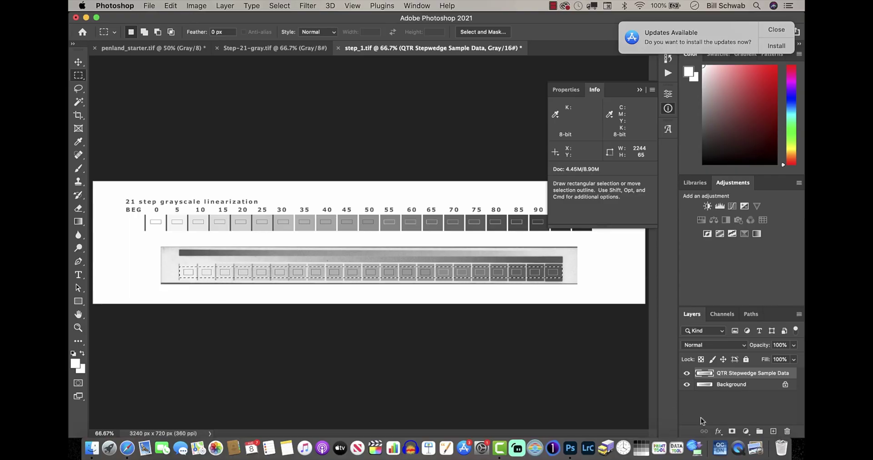
Step: Switch to QuadToneProfiler-QuickCurve-DN, move its window fully into view and show the V2 Linearization settings
click(722, 454)
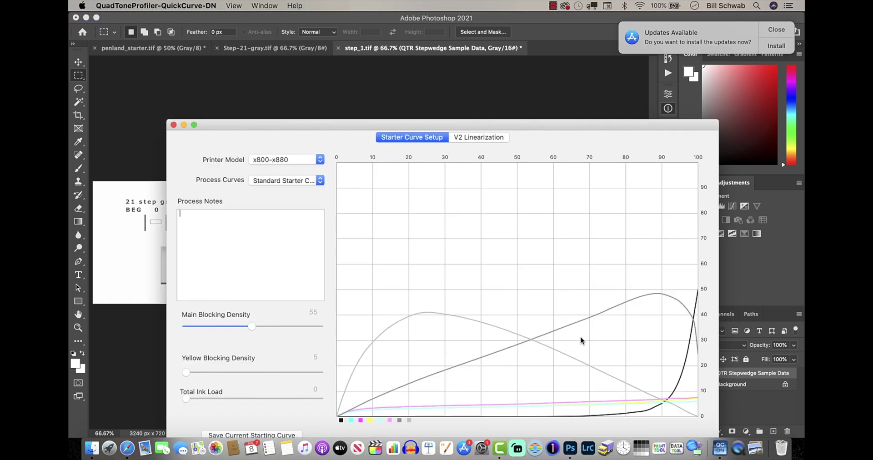
drag(472, 125, 452, 60)
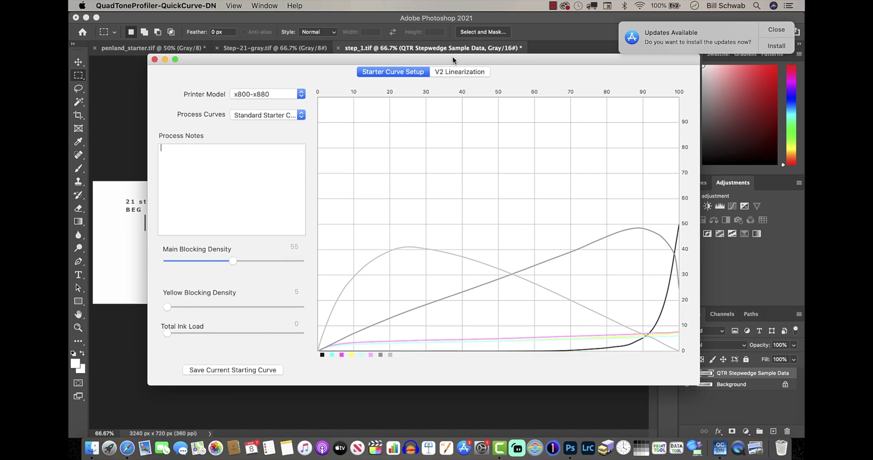
click(457, 73)
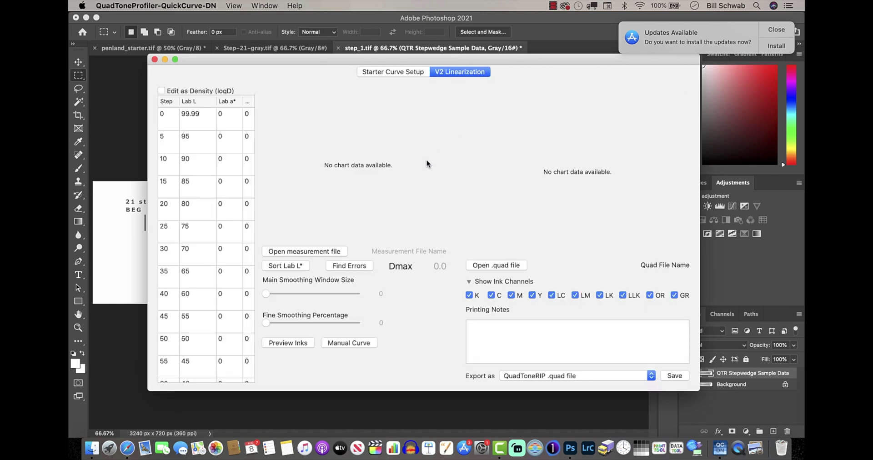
Step: Load the measurement file step_1.txt from the "data text" folder into the linearization
click(318, 252)
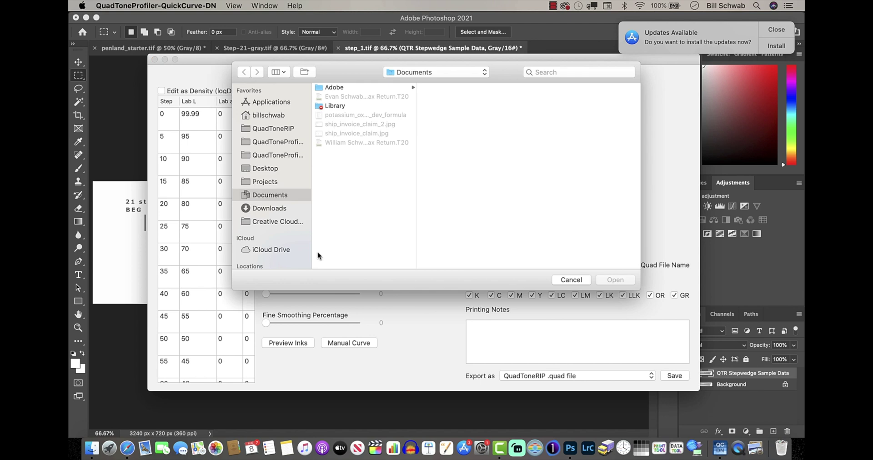
click(426, 75)
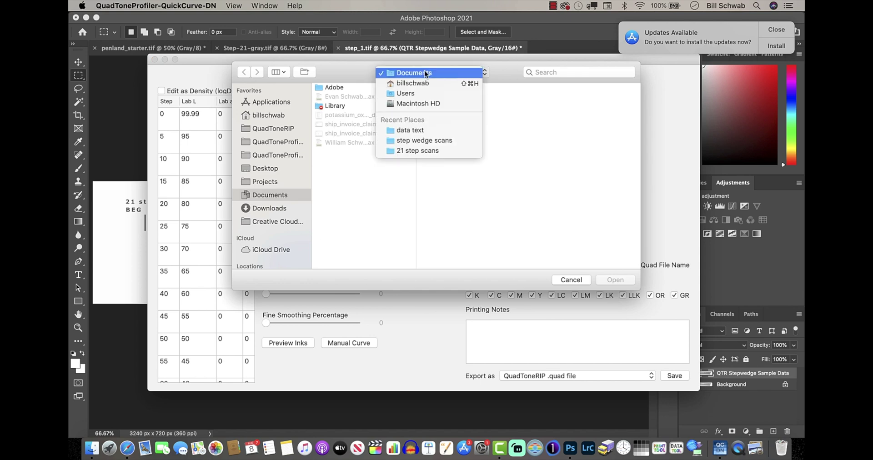
click(426, 132)
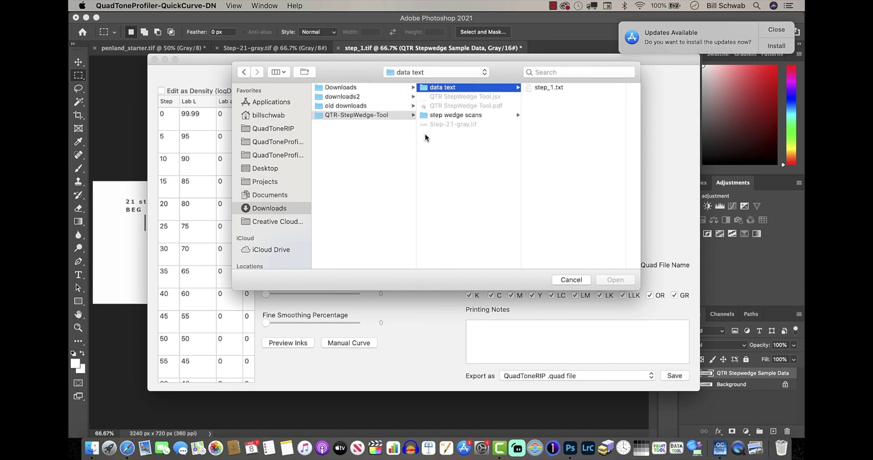
click(544, 87)
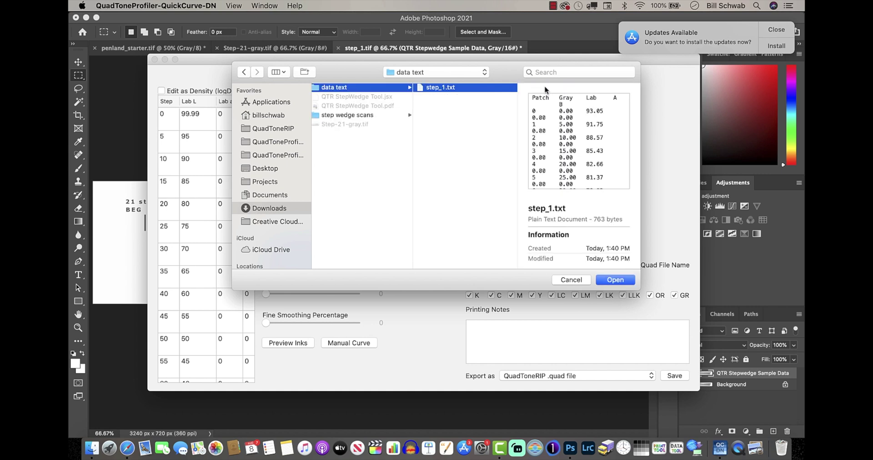
click(620, 281)
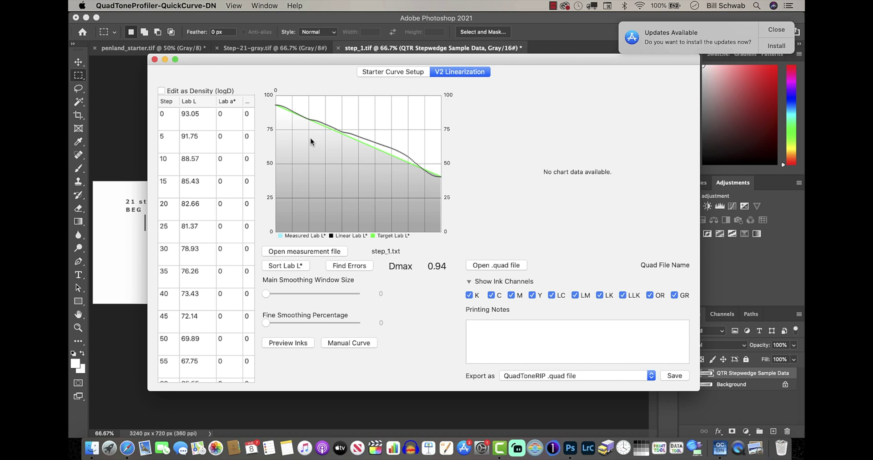